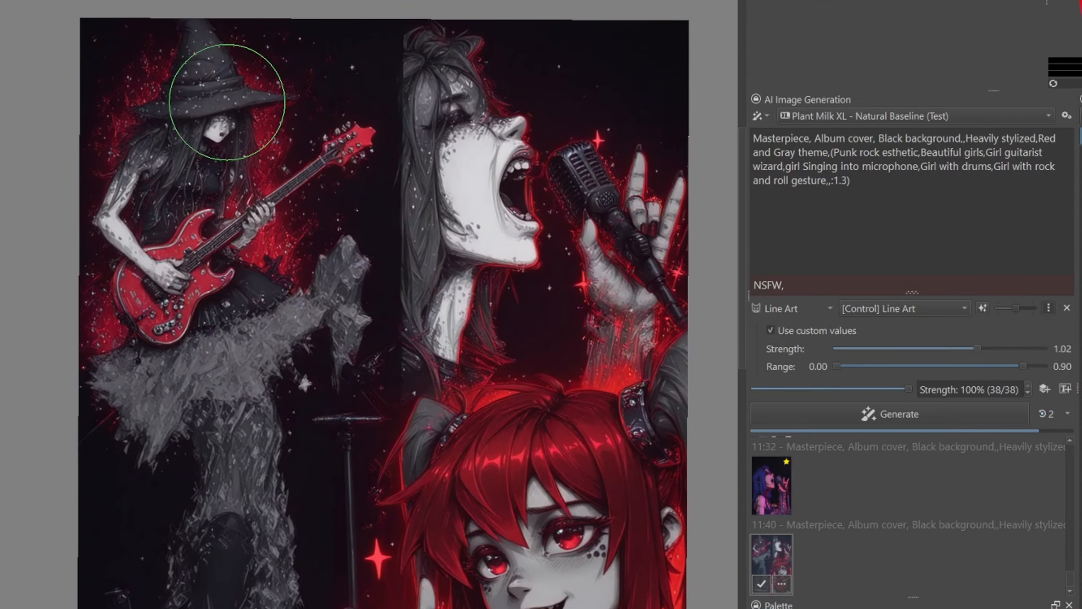
{"action": "left_click_drag", "start_coordinate": [376, 166], "coordinate": [203, 48]}
{"action": "scroll", "coordinate": [264, 113], "scroll_direction": "down", "scroll_amount": 1}
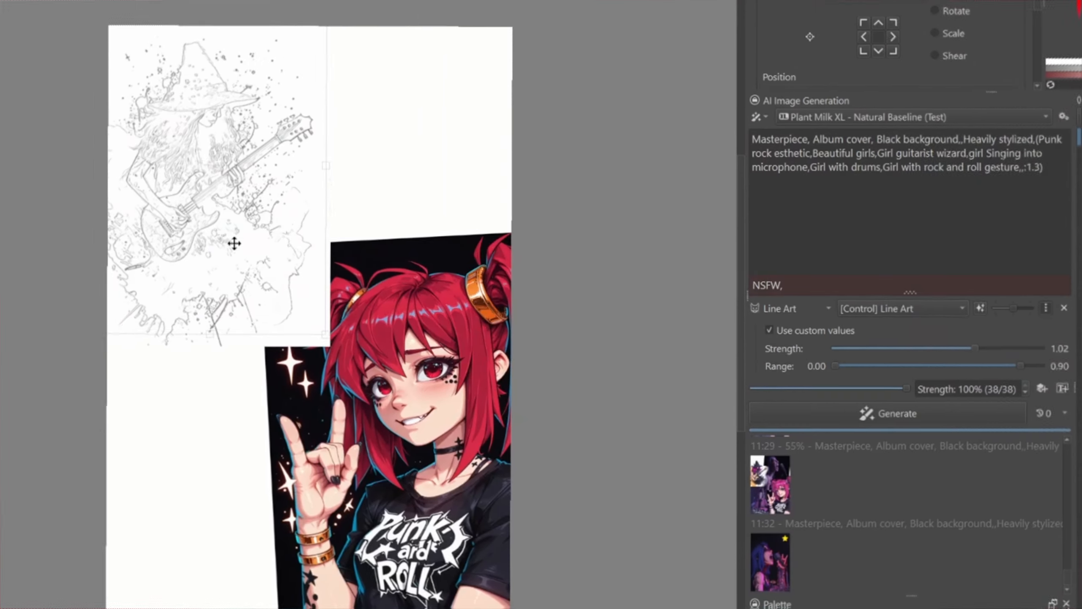
{"action": "left_click_drag", "start_coordinate": [228, 238], "coordinate": [230, 239]}
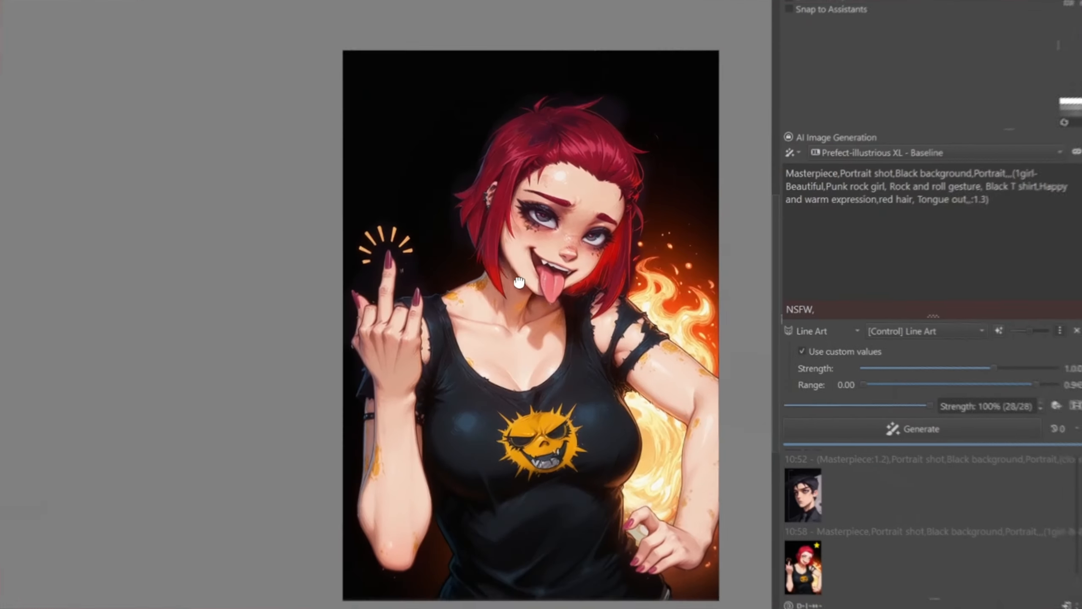
{"action": "left_click_drag", "start_coordinate": [520, 219], "coordinate": [414, 252]}
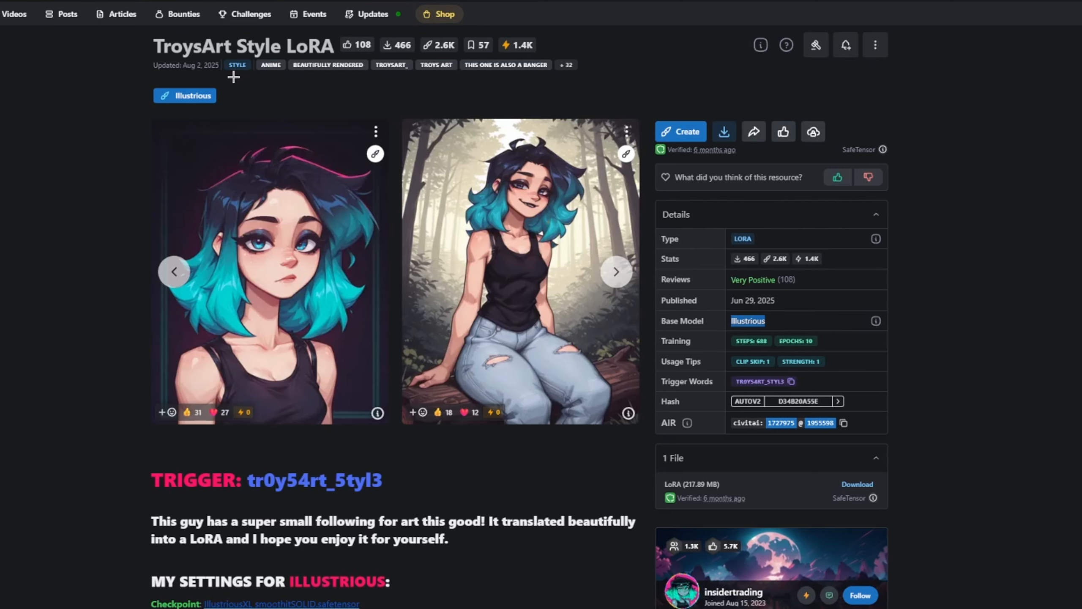
{"action": "left_click_drag", "start_coordinate": [314, 50], "coordinate": [195, 53]}
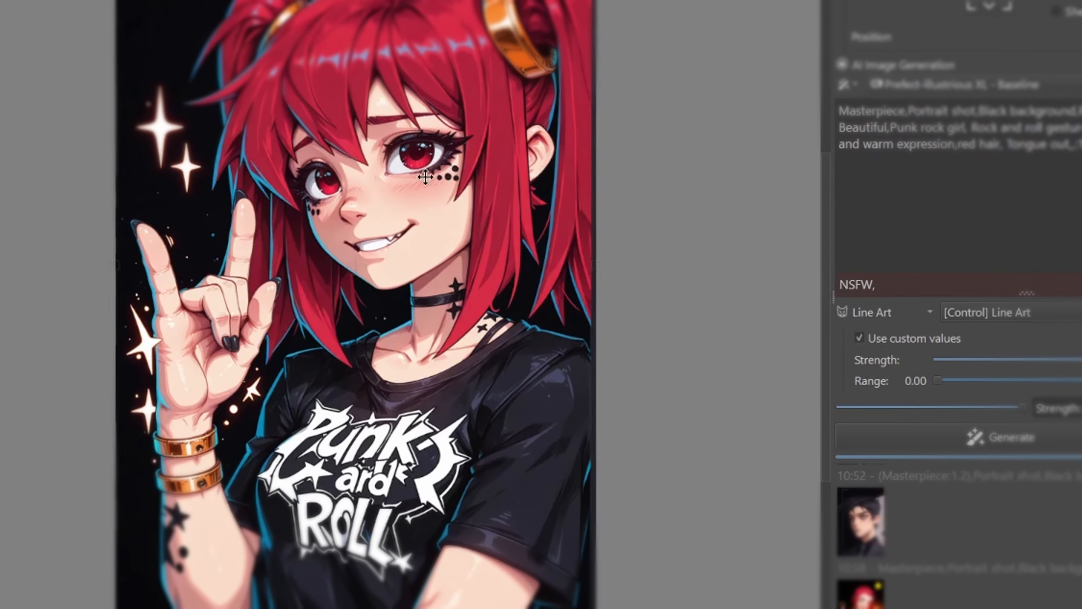
Scale down the red-haired girl image into the canvas's lower-right area and tilt it slightly
{"action": "left_click_drag", "start_coordinate": [116, 0], "coordinate": [374, 250]}
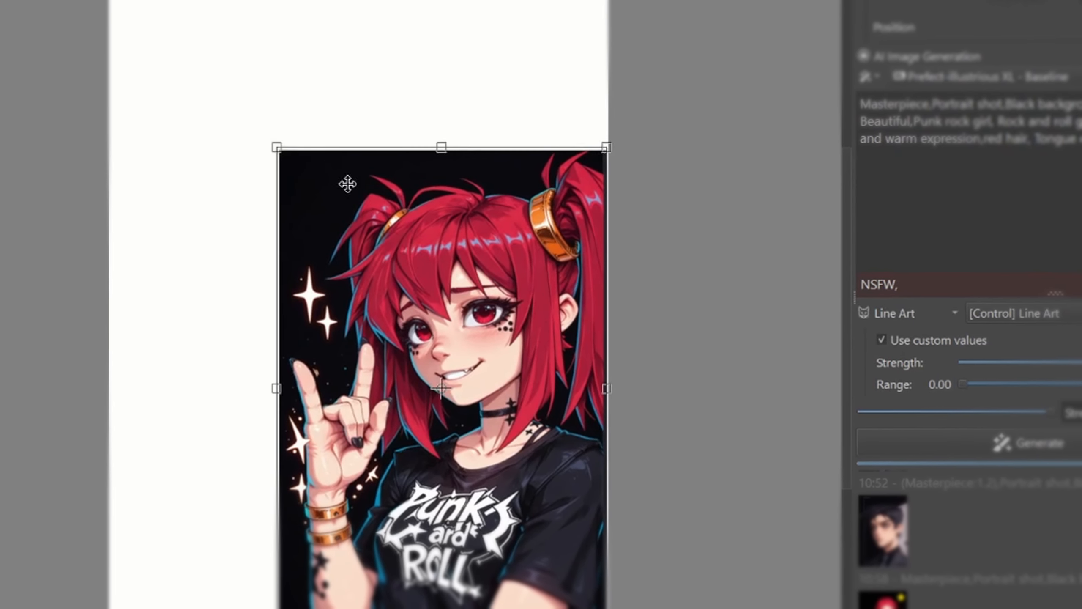
{"action": "left_click_drag", "start_coordinate": [347, 184], "coordinate": [373, 187]}
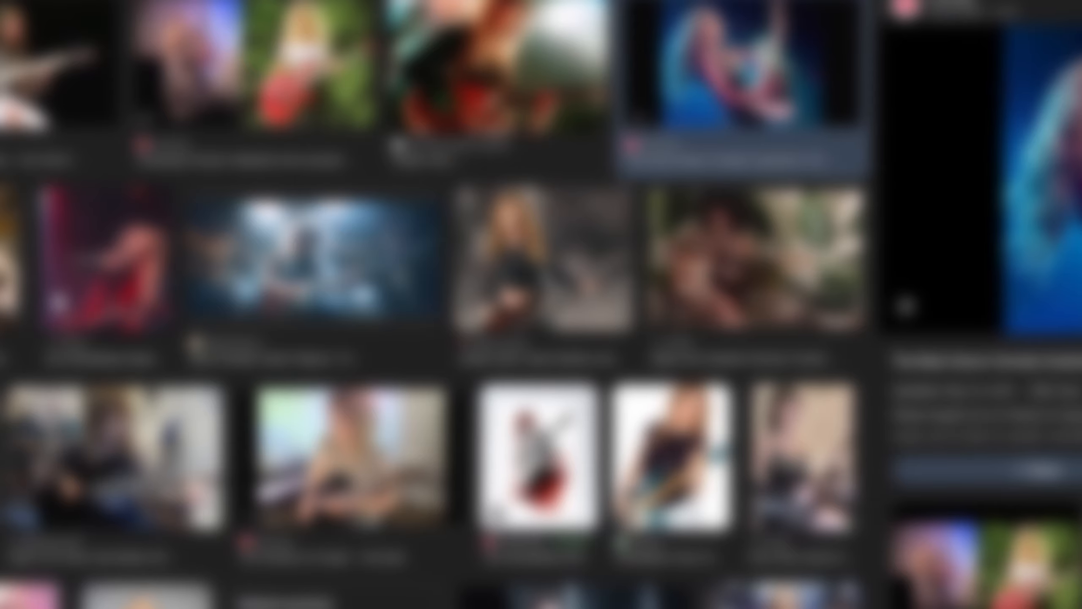
Import the witch guitarist picture from the web image results and scale it down into the canvas's upper-left corner
{"action": "scroll", "coordinate": [63, 299], "scroll_direction": "down", "scroll_amount": 3}
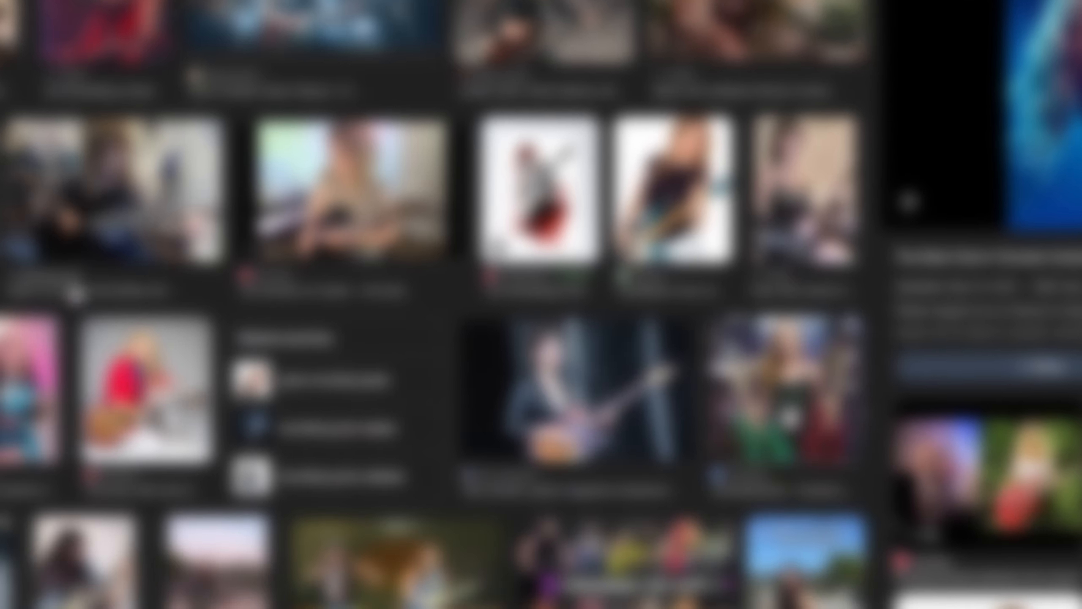
{"action": "scroll", "coordinate": [69, 296], "scroll_direction": "down", "scroll_amount": 2}
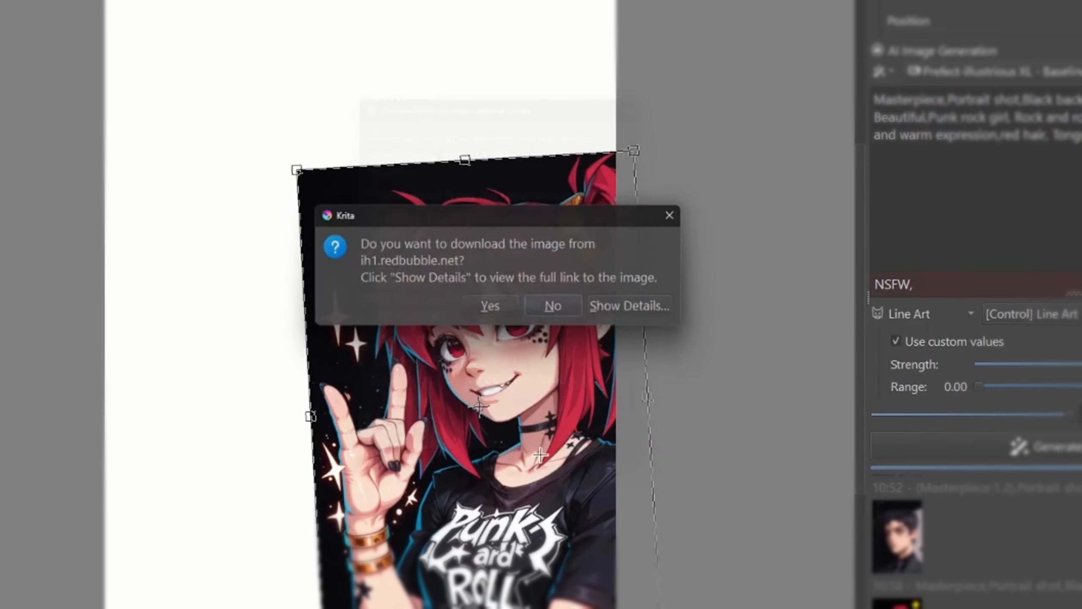
{"action": "left_click", "coordinate": [490, 306]}
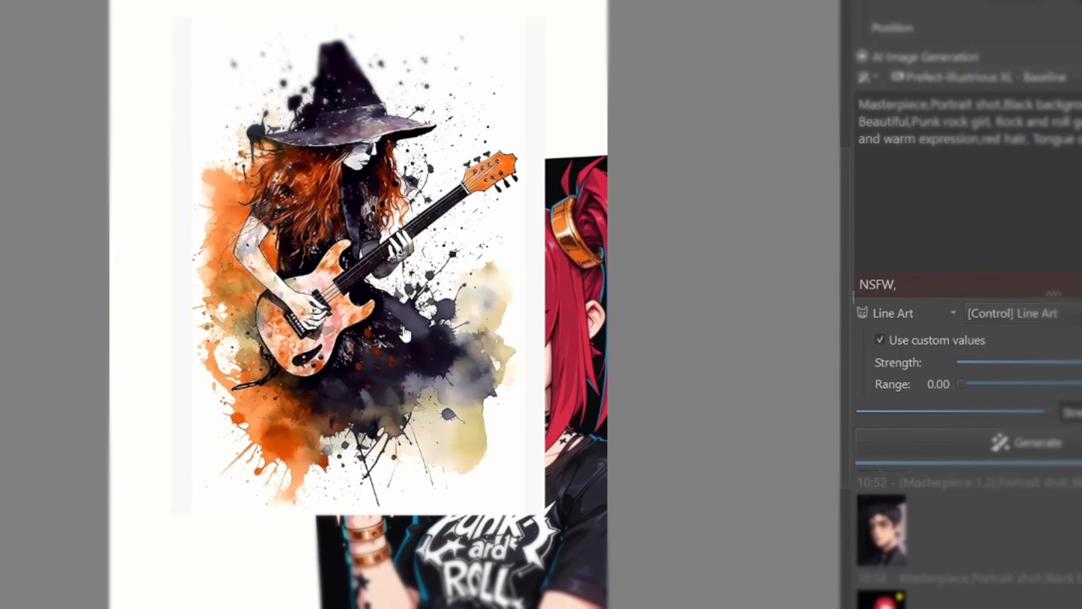
{"action": "key", "text": "ctrl+t"}
{"action": "left_click_drag", "start_coordinate": [486, 420], "coordinate": [331, 351]}
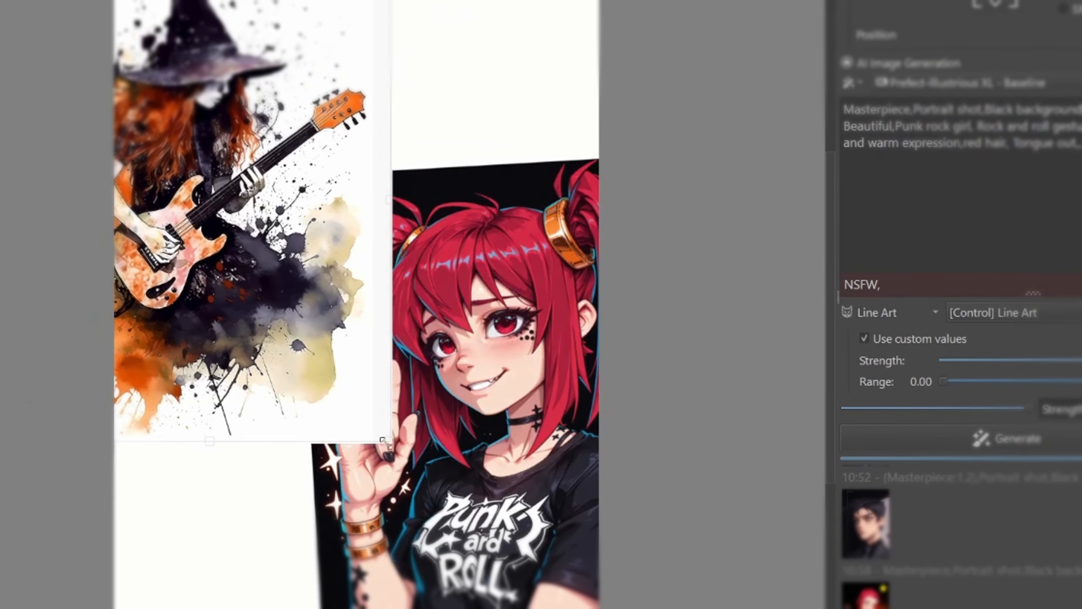
{"action": "left_click_drag", "start_coordinate": [386, 443], "coordinate": [347, 377]}
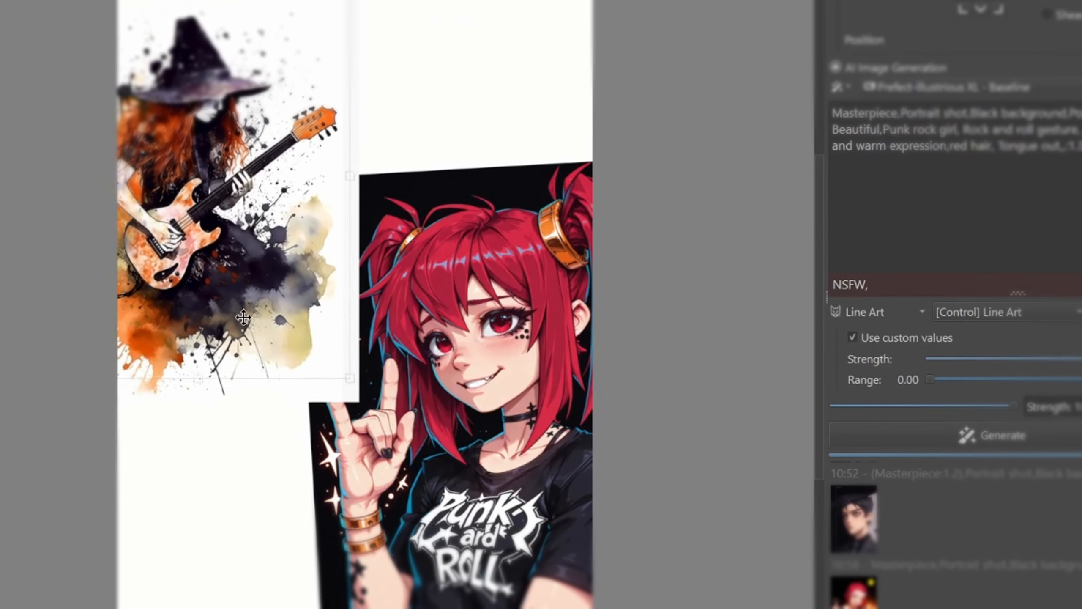
{"action": "left_click_drag", "start_coordinate": [243, 317], "coordinate": [200, 253]}
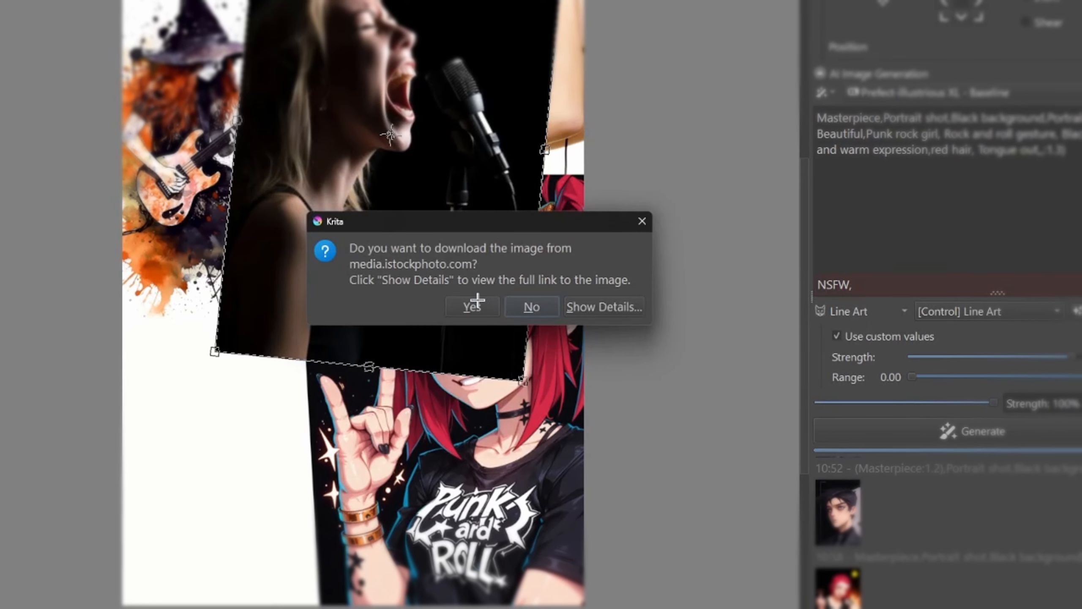
Import the drummer photo, fit it enlarged into the canvas's lower-left corner, and shift the singer photo upward
{"action": "left_click", "coordinate": [473, 306]}
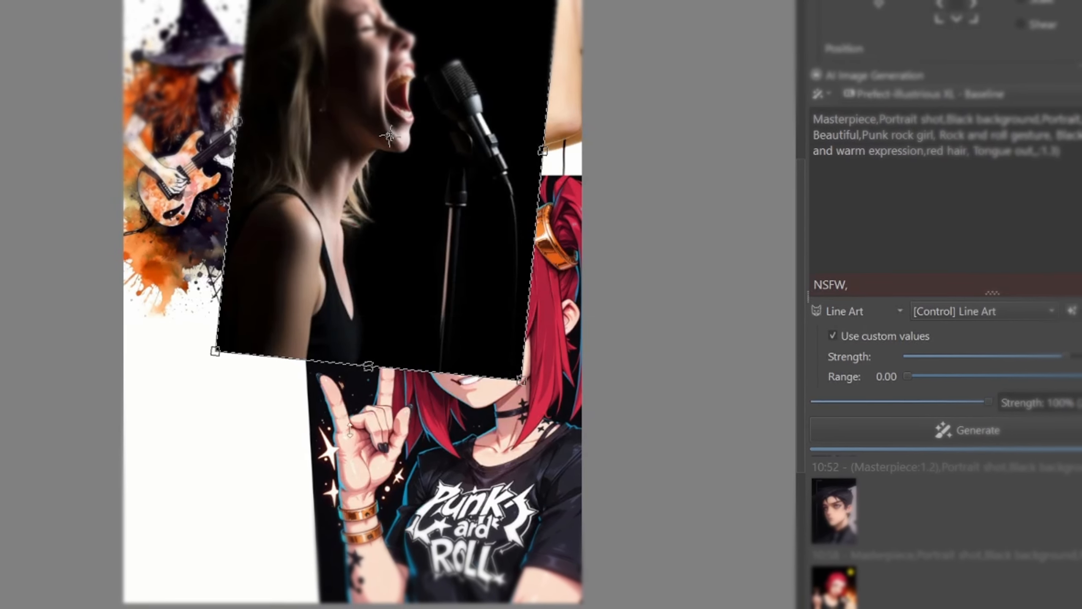
{"action": "left_click_drag", "start_coordinate": [395, 314], "coordinate": [176, 422]}
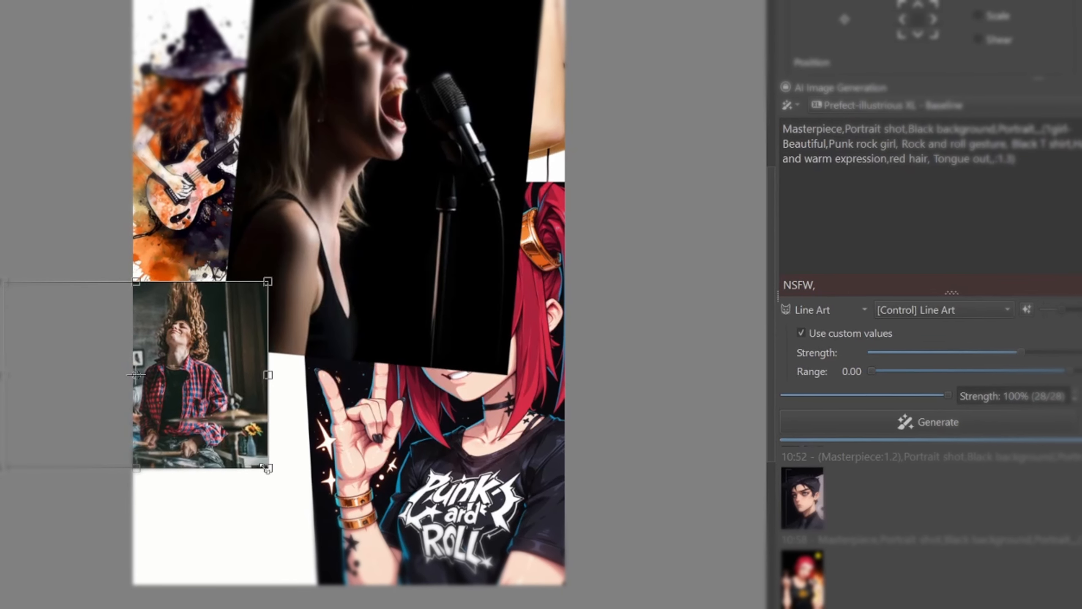
{"action": "left_click_drag", "start_coordinate": [268, 468], "coordinate": [389, 592]}
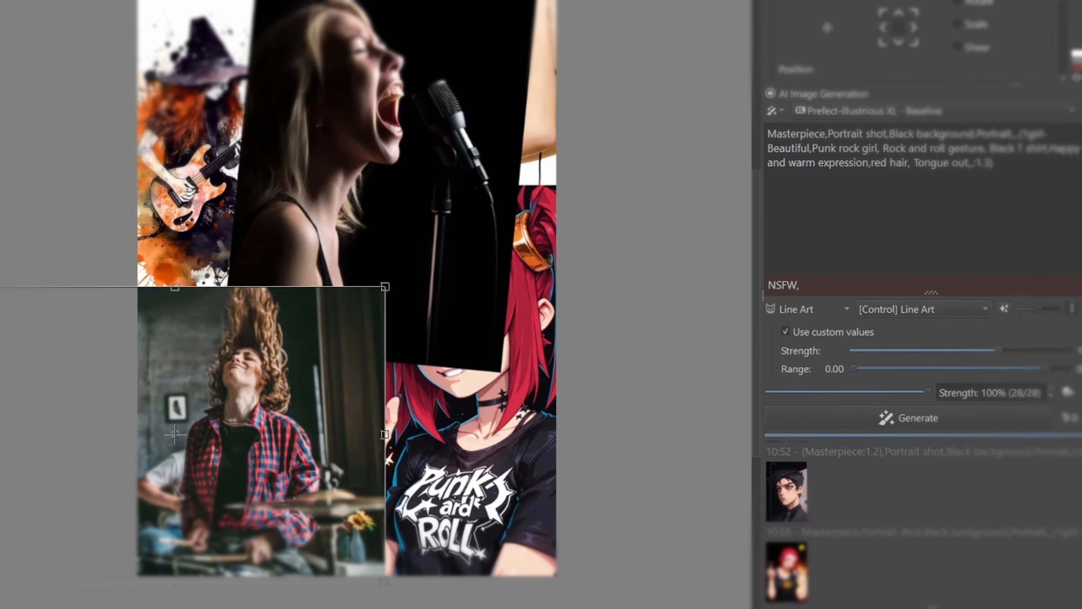
{"action": "key", "text": "Return"}
{"action": "left_click", "coordinate": [420, 164]}
{"action": "left_click_drag", "start_coordinate": [419, 163], "coordinate": [408, 135]}
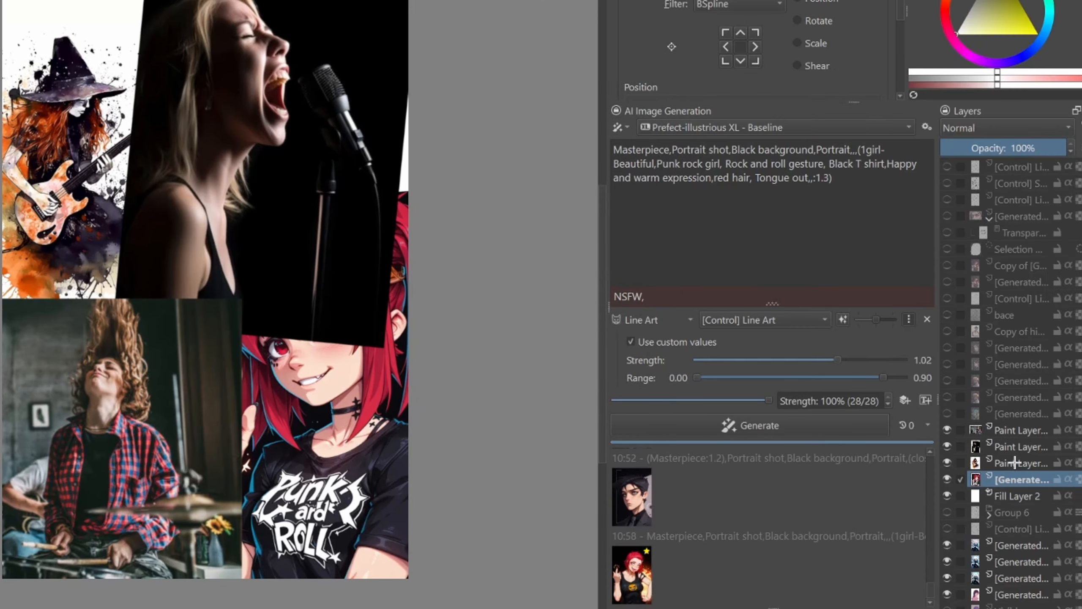
Erase the upper-right part of the drummer photo's layer to uncover the red-haired girl's raised hand
{"action": "left_click", "coordinate": [1015, 462]}
{"action": "left_click", "coordinate": [1013, 430]}
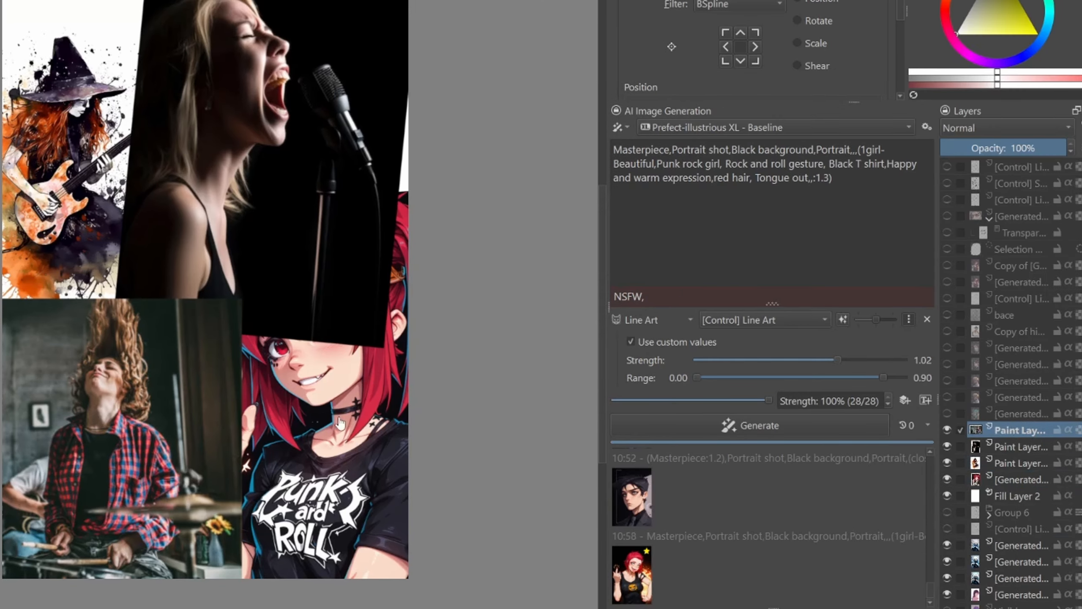
{"action": "key", "text": "ctrl+shift+m"}
{"action": "key", "text": "b"}
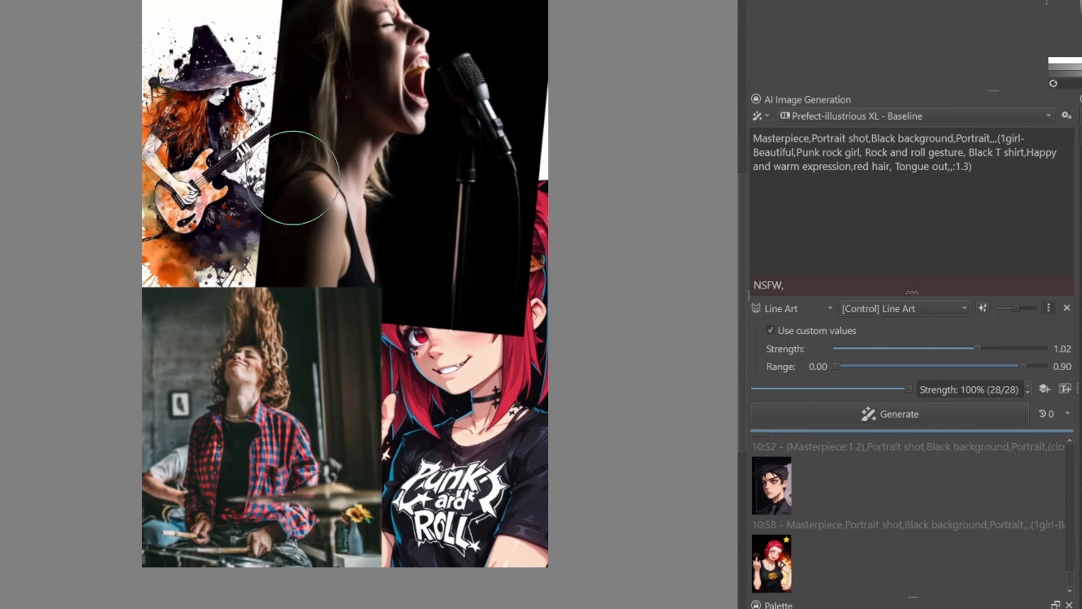
{"action": "right_click", "coordinate": [340, 307]}
{"action": "left_click", "coordinate": [425, 287]}
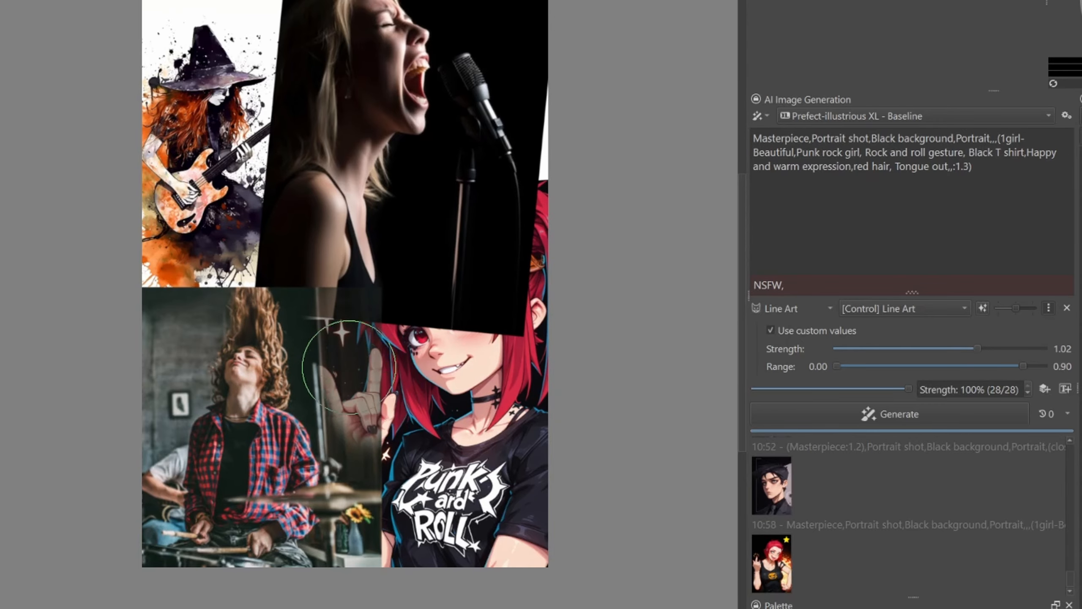
{"action": "mouse_move", "coordinate": [349, 367]}
{"action": "left_mouse_down"}
{"action": "mouse_move", "coordinate": [369, 395]}
{"action": "mouse_move", "coordinate": [377, 488]}
{"action": "mouse_move", "coordinate": [400, 559]}
{"action": "mouse_move", "coordinate": [388, 510]}
{"action": "mouse_move", "coordinate": [376, 537]}
{"action": "mouse_move", "coordinate": [359, 525]}
{"action": "mouse_move", "coordinate": [356, 383]}
{"action": "left_mouse_up"}
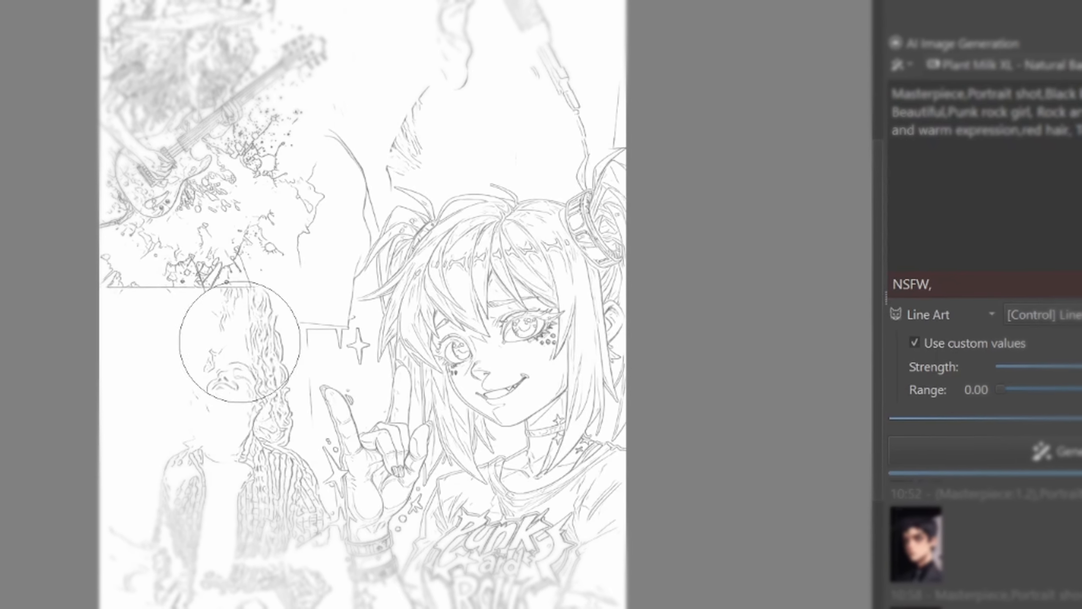
Examine the collage's line art around the drummer, guitarist and singer for areas needing cleanup
{"action": "scroll", "coordinate": [208, 478], "scroll_direction": "up", "scroll_amount": 3}
{"action": "scroll", "coordinate": [252, 256], "scroll_direction": "down", "scroll_amount": 2}
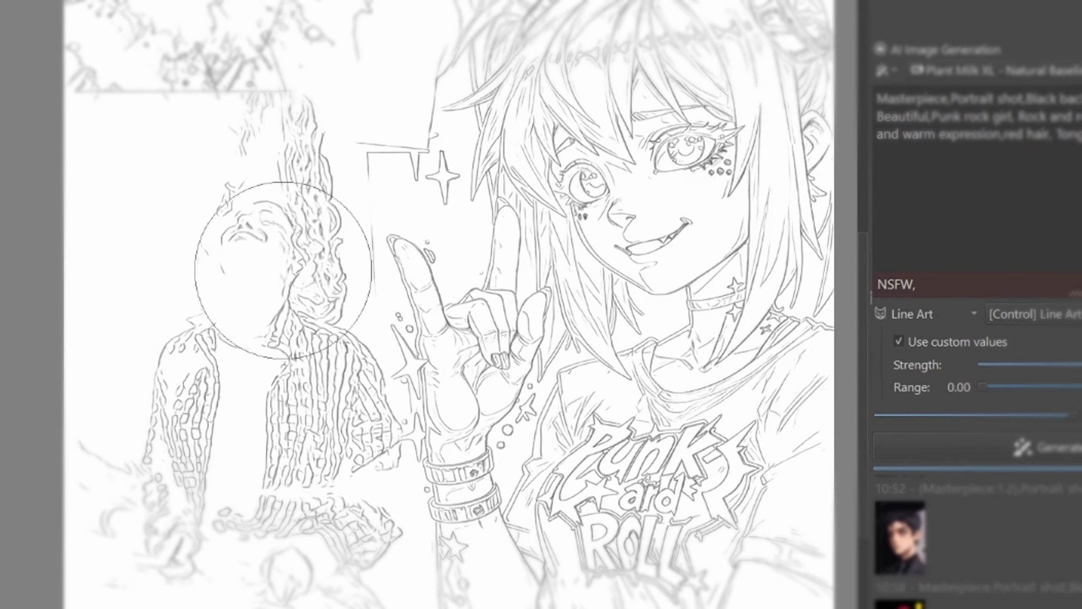
{"action": "left_click_drag", "start_coordinate": [294, 171], "coordinate": [118, 447]}
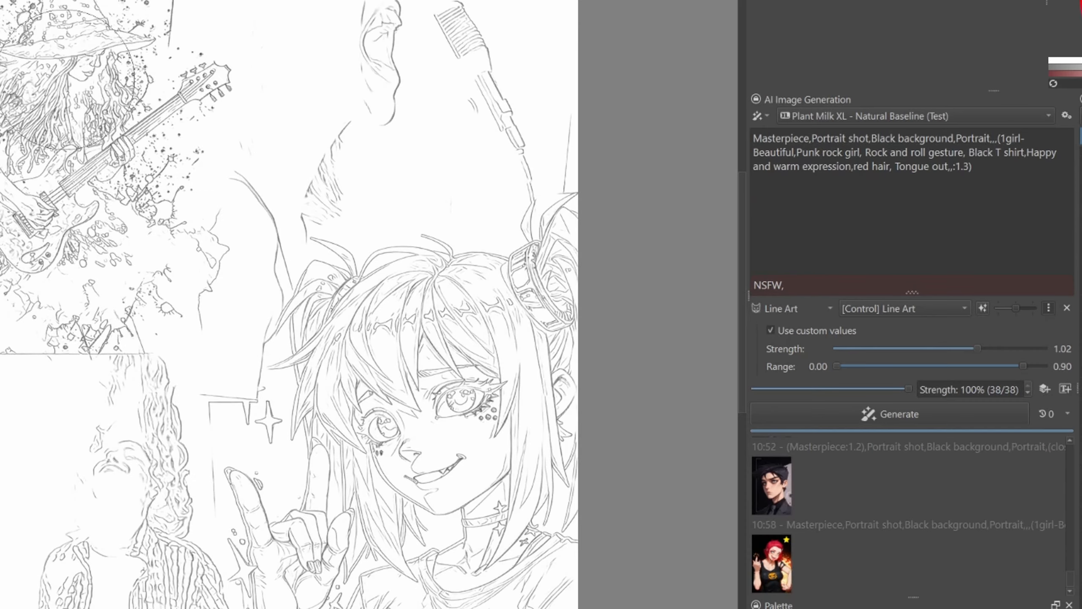
{"action": "left_click_drag", "start_coordinate": [322, 49], "coordinate": [338, 105]}
{"action": "scroll", "coordinate": [338, 104], "scroll_direction": "down", "scroll_amount": 2}
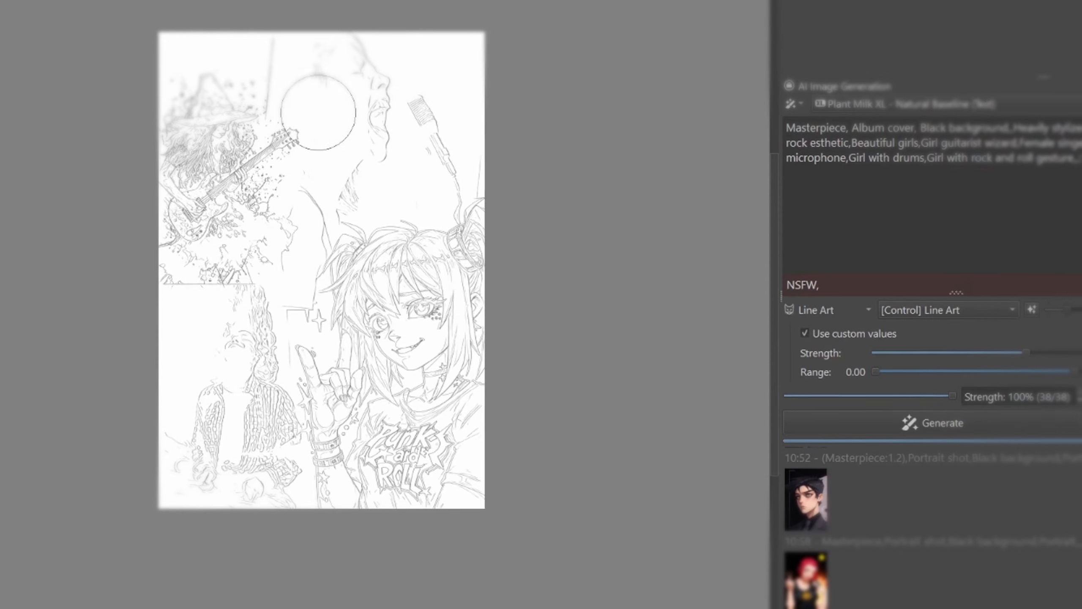
{"action": "scroll", "coordinate": [318, 113], "scroll_direction": "up", "scroll_amount": 3}
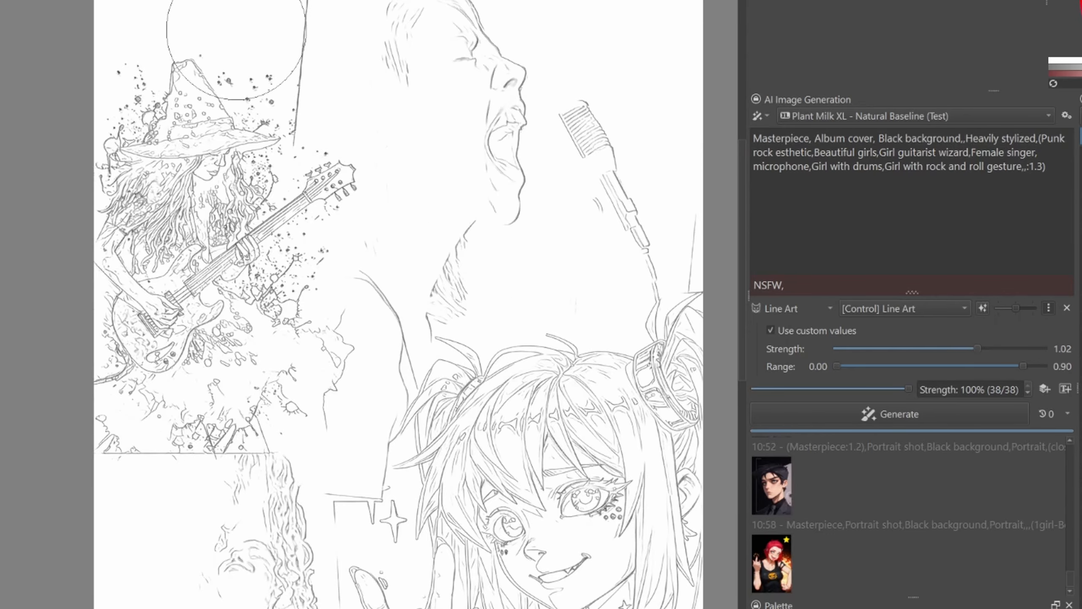
Pick a smaller brush for retouching the line art around the singer's neck and hair
{"action": "right_click", "coordinate": [231, 15]}
{"action": "left_click", "coordinate": [310, 76]}
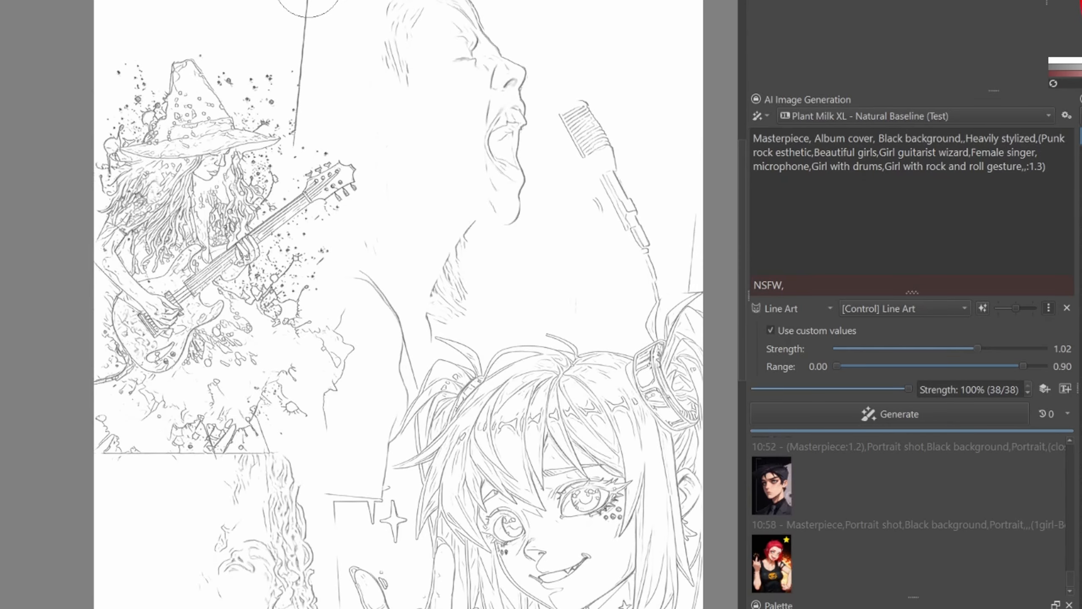
{"action": "left_click_drag", "start_coordinate": [439, 309], "coordinate": [413, 157]}
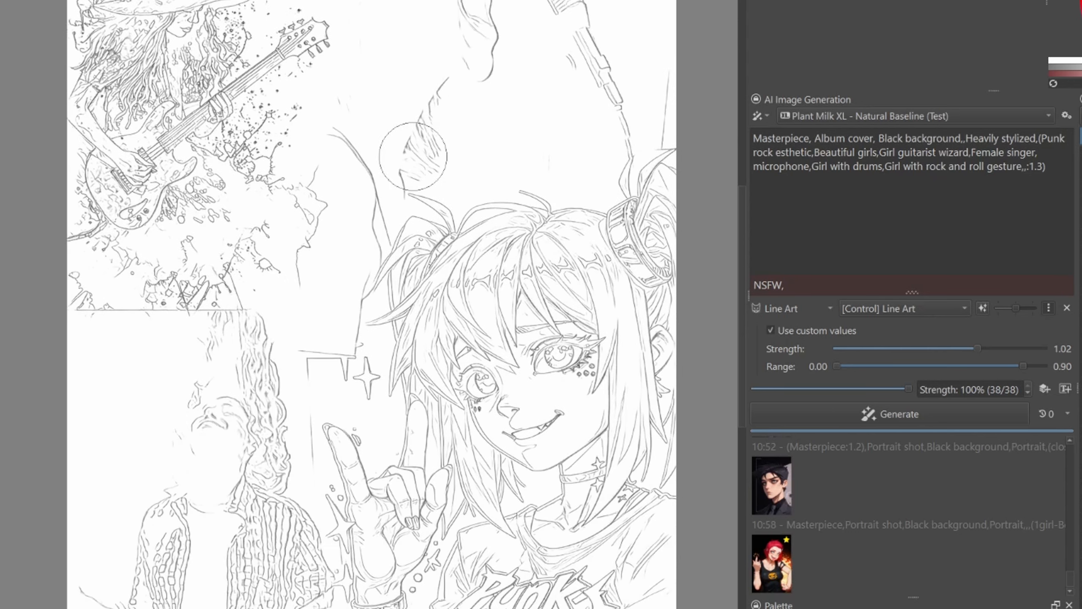